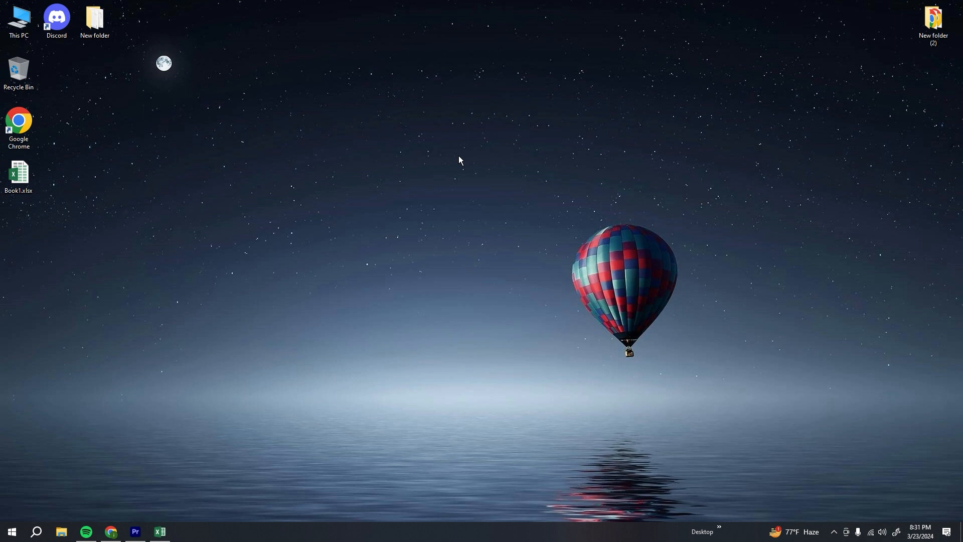
Step: Open the Book1 workbook in Excel and zoom in on the Autofil In Excel table
{"action": "left_click", "coordinate": [161, 530]}
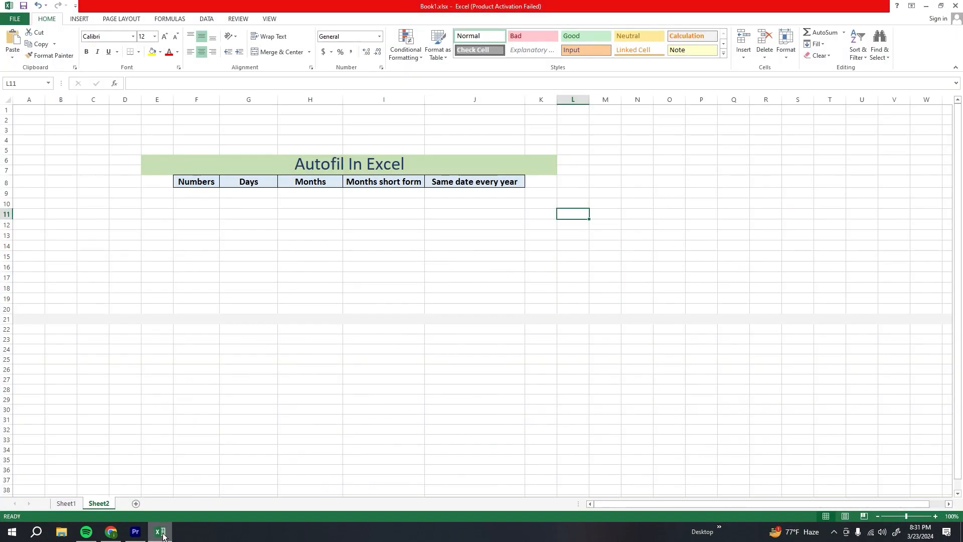
{"action": "left_click", "coordinate": [279, 211]}
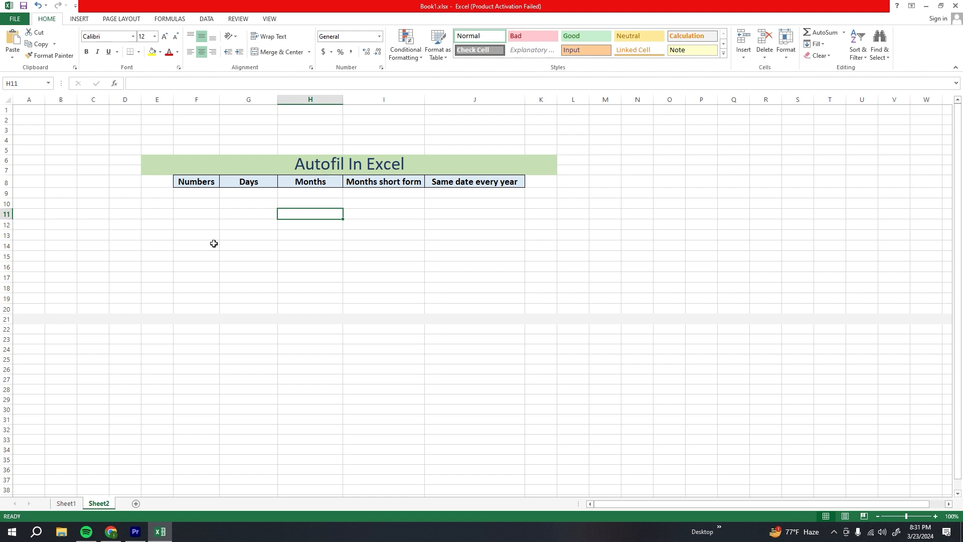
{"action": "scroll", "coordinate": [214, 244], "scroll_direction": "up", "scroll_amount": 2}
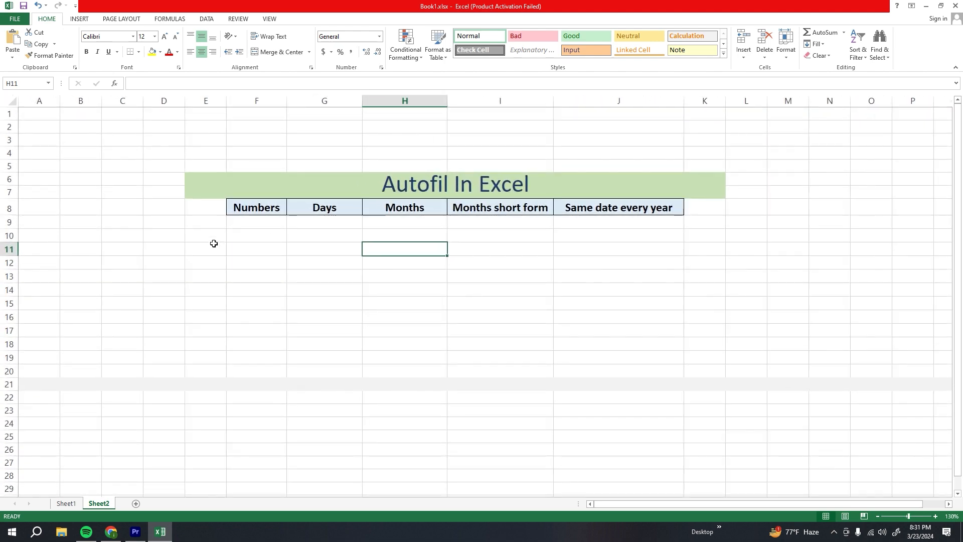
{"action": "scroll", "coordinate": [214, 243], "scroll_direction": "up", "scroll_amount": 1}
{"action": "scroll", "coordinate": [214, 243], "scroll_direction": "down", "scroll_amount": 1}
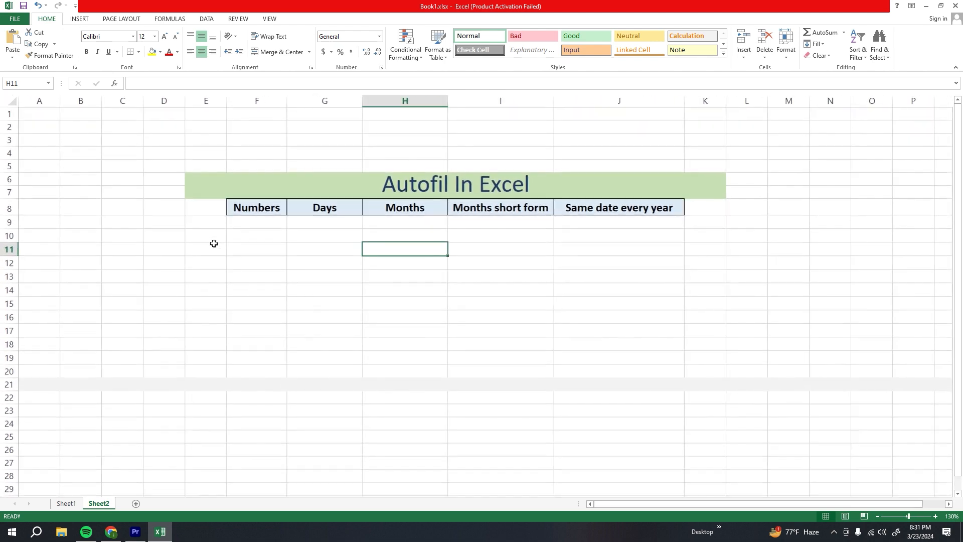
{"action": "scroll", "coordinate": [214, 243], "scroll_direction": "down", "scroll_amount": 1}
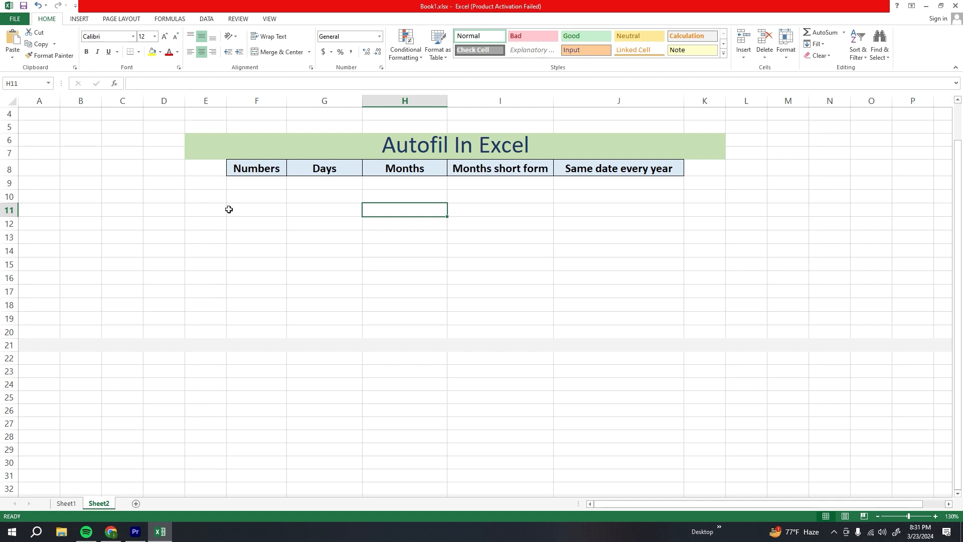
Step: Review the table's column headers: Numbers, Days, Months, Months short form and Same date every year
{"action": "left_click", "coordinate": [268, 169]}
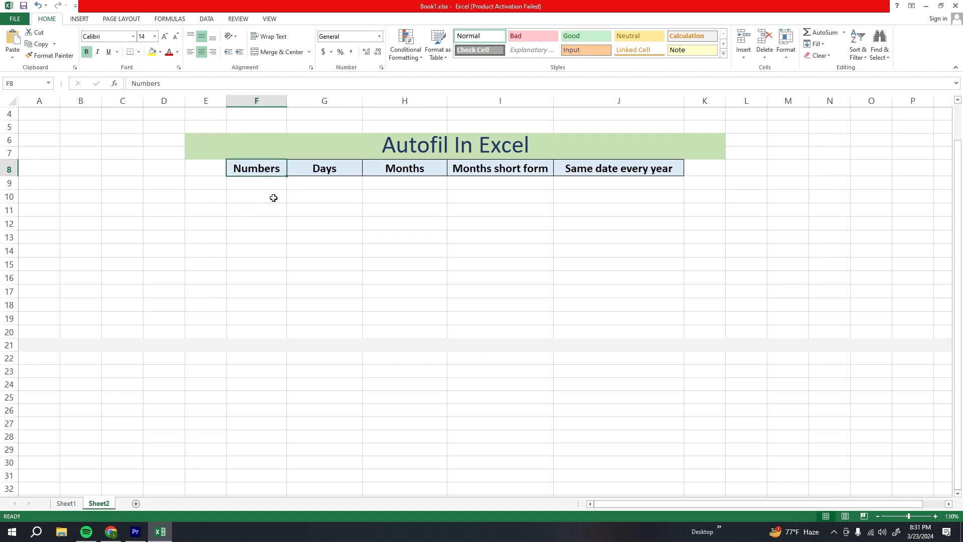
{"action": "left_click", "coordinate": [315, 173]}
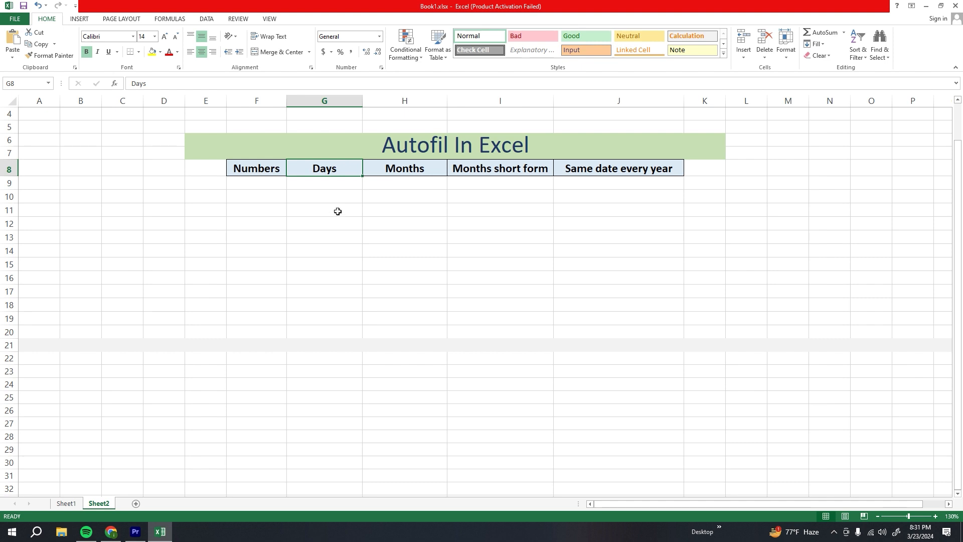
{"action": "left_click", "coordinate": [401, 169]}
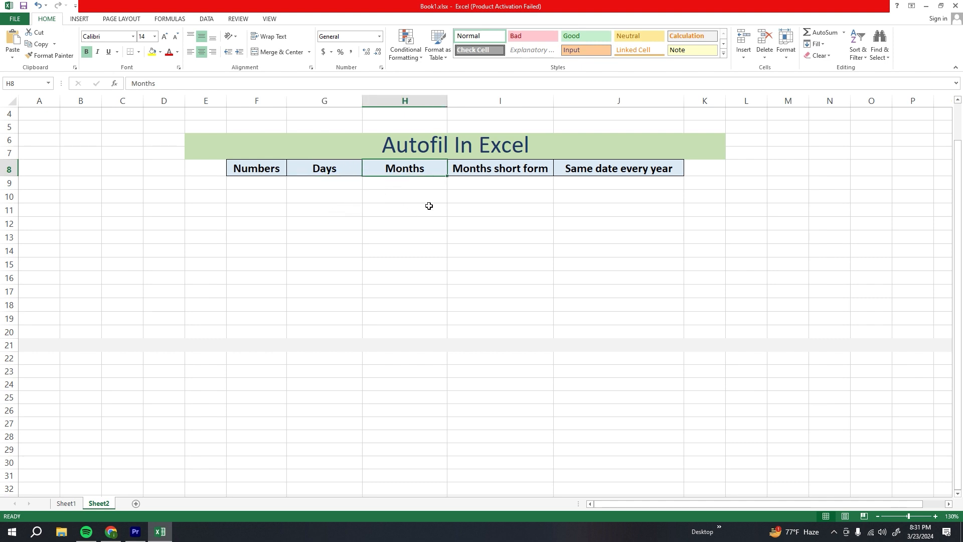
{"action": "left_click", "coordinate": [455, 170]}
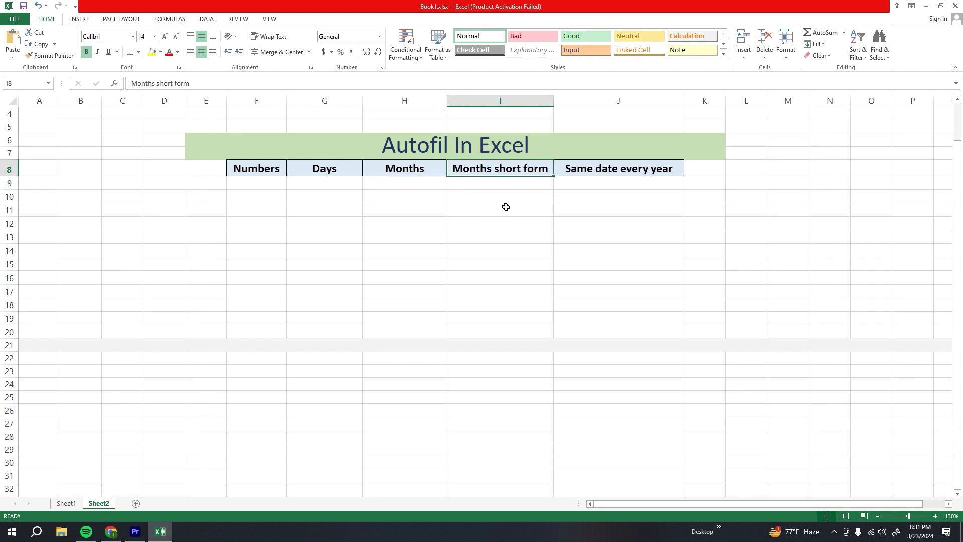
{"action": "left_click", "coordinate": [597, 173]}
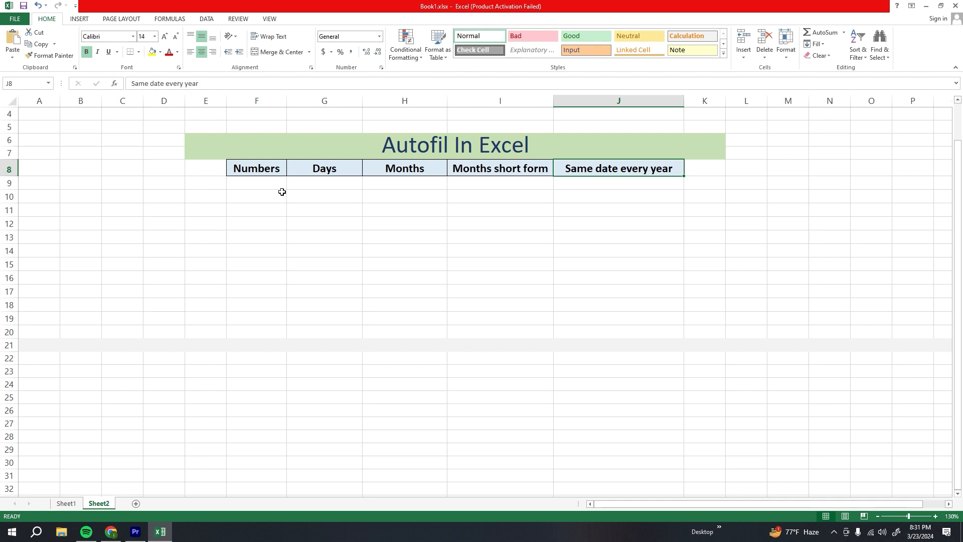
{"action": "left_click", "coordinate": [250, 190]}
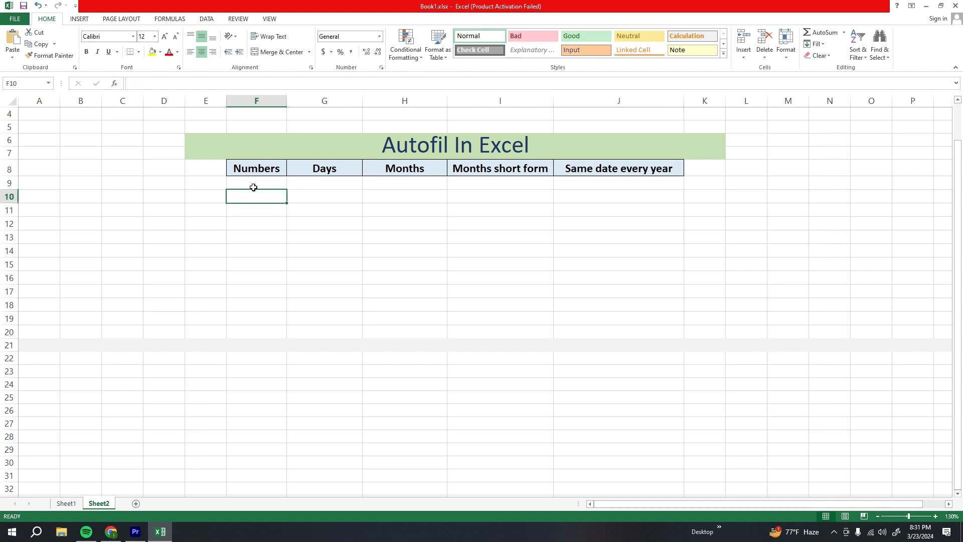
{"action": "left_click", "coordinate": [264, 171]}
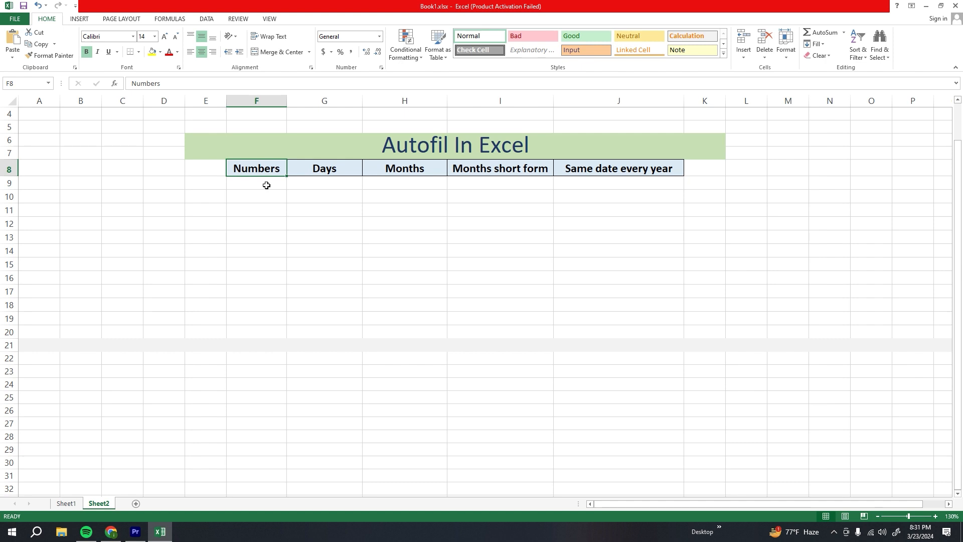
Step: Enter 1 in F9 and fill the Numbers column down to row 20 as a series
{"action": "left_click", "coordinate": [266, 185]}
{"action": "type", "text": "1"}
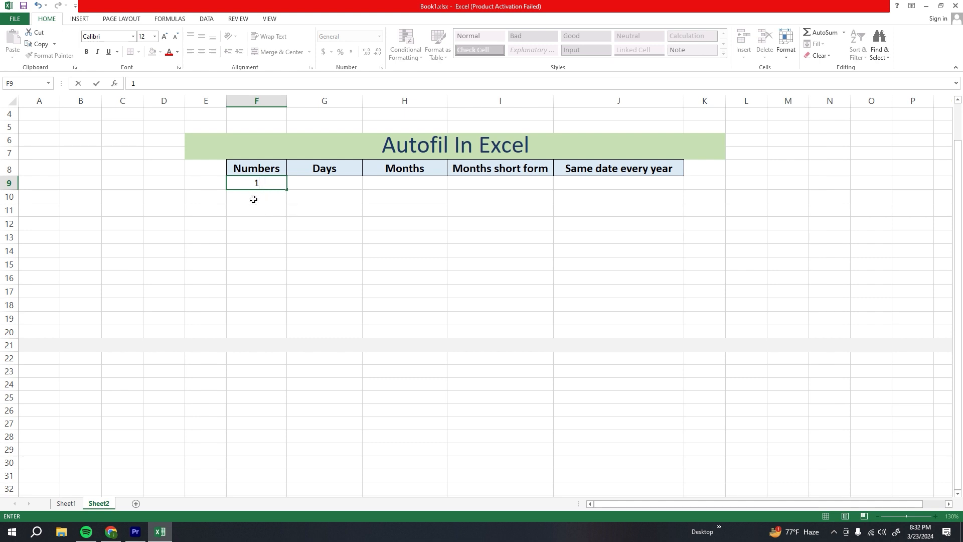
{"action": "key", "text": "Return"}
{"action": "left_click", "coordinate": [281, 184]}
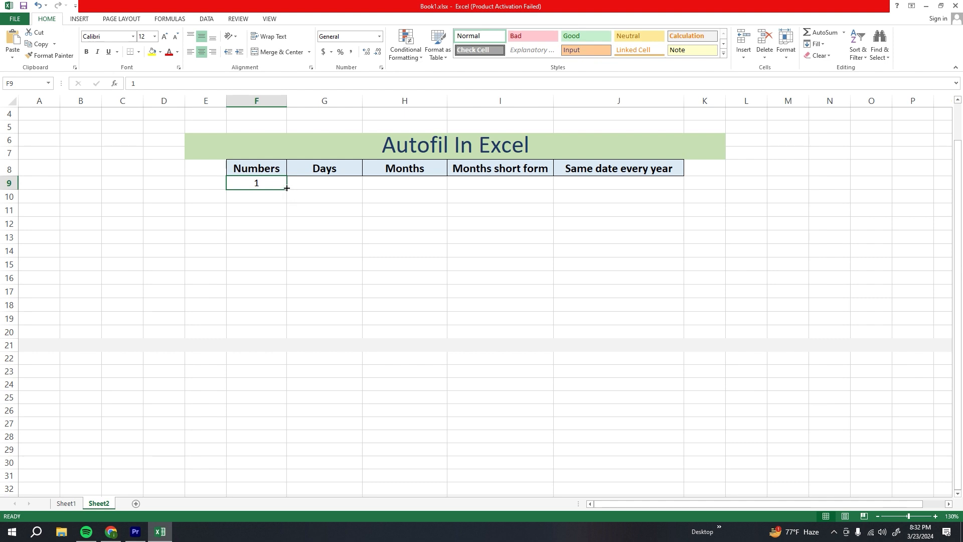
{"action": "left_click_drag", "start_coordinate": [286, 187], "coordinate": [286, 334]}
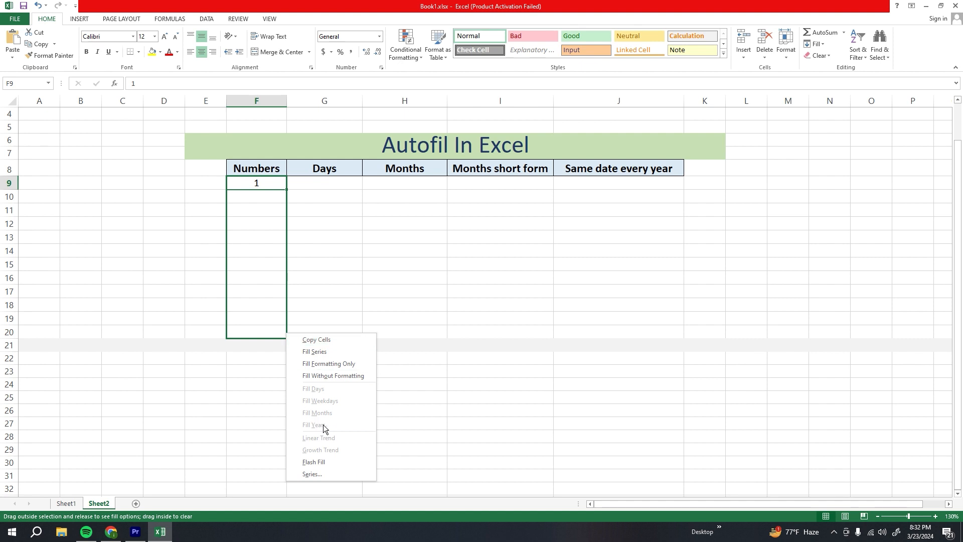
{"action": "left_click", "coordinate": [315, 353]}
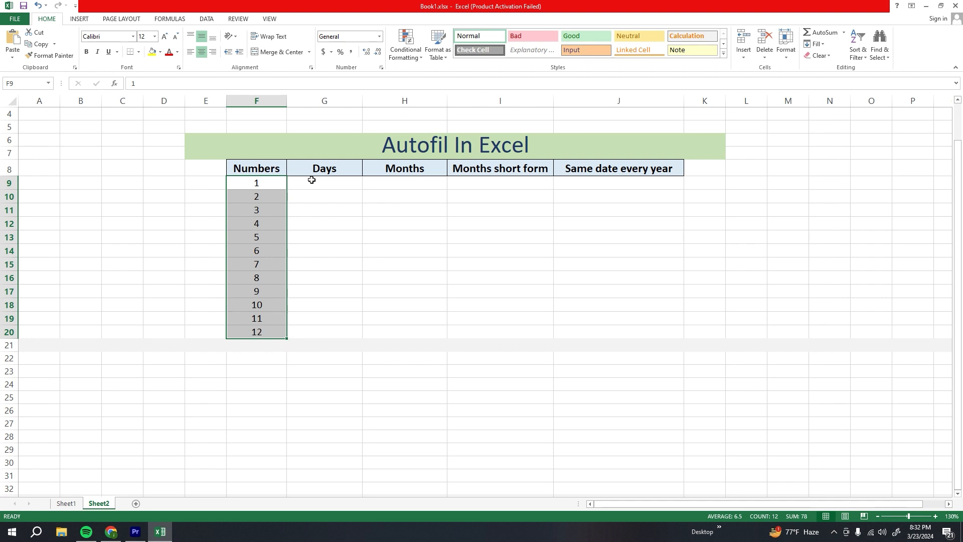
Step: Insert today's date in G9 and autofill the Days column down to row 20
{"action": "left_click", "coordinate": [336, 167]}
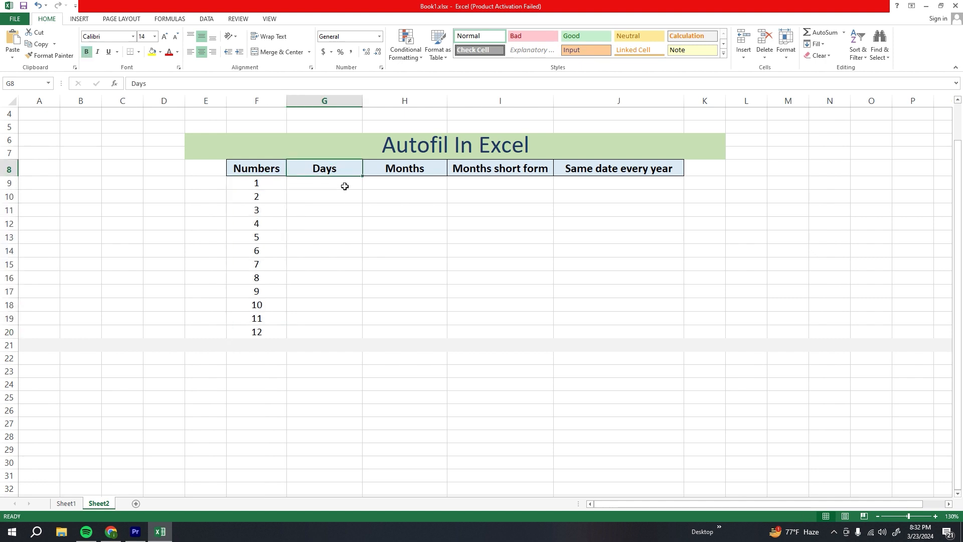
{"action": "left_click", "coordinate": [344, 186]}
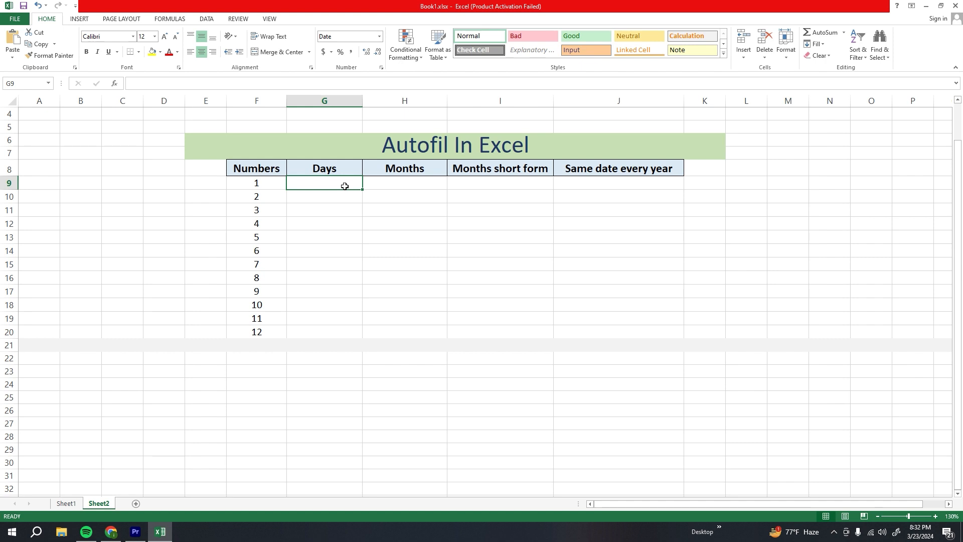
{"action": "key", "text": "ctrl+semicolon"}
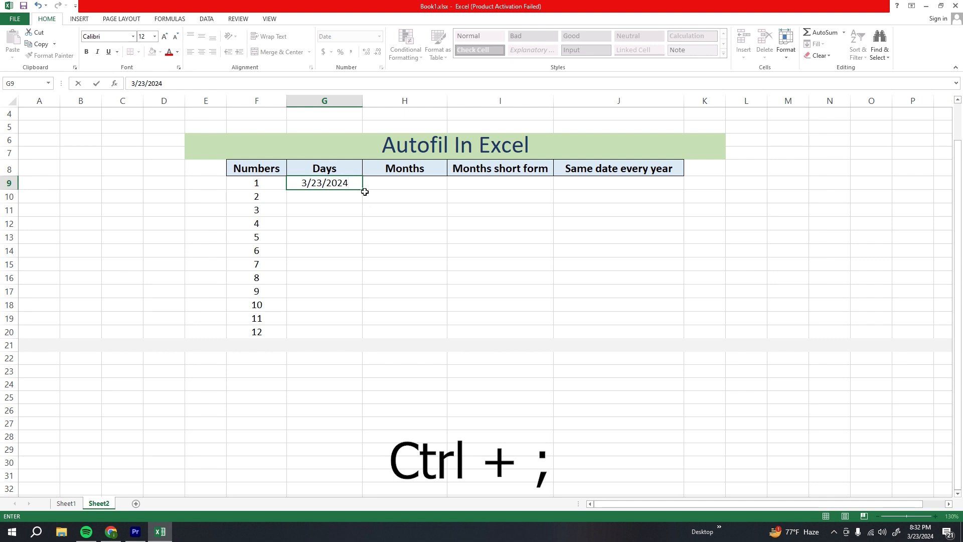
{"action": "left_click_drag", "start_coordinate": [363, 188], "coordinate": [364, 334]}
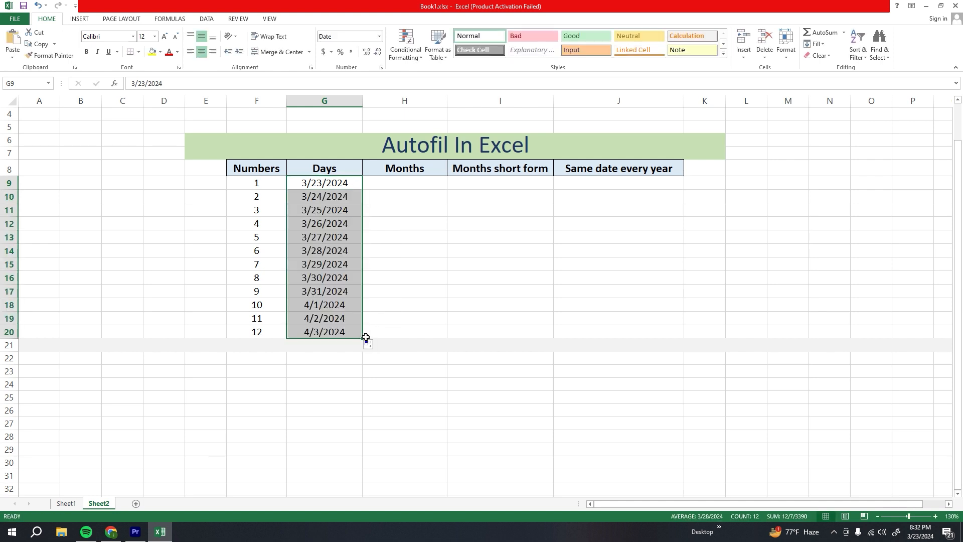
Step: Enter January in H9 and autofill the Months column down to row 20
{"action": "left_click", "coordinate": [415, 222]}
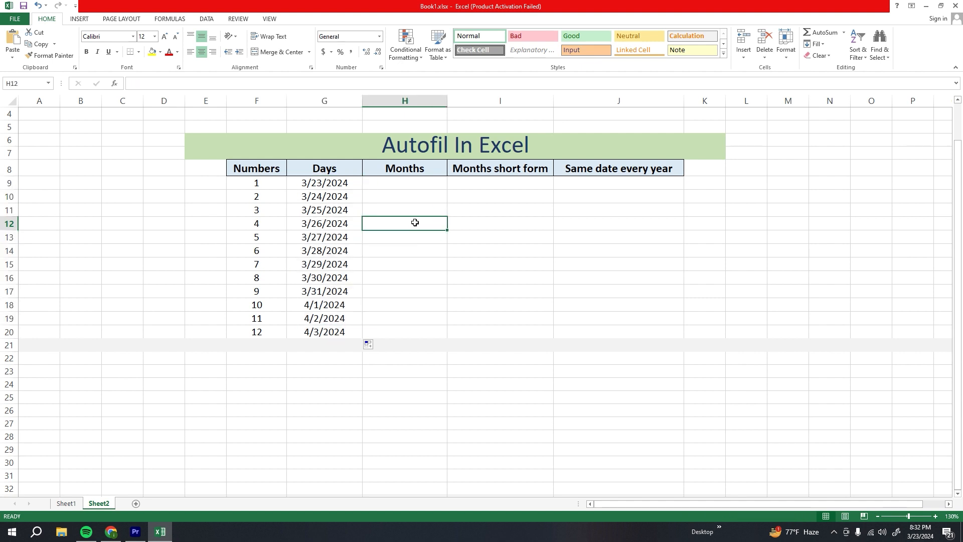
{"action": "left_click", "coordinate": [418, 186]}
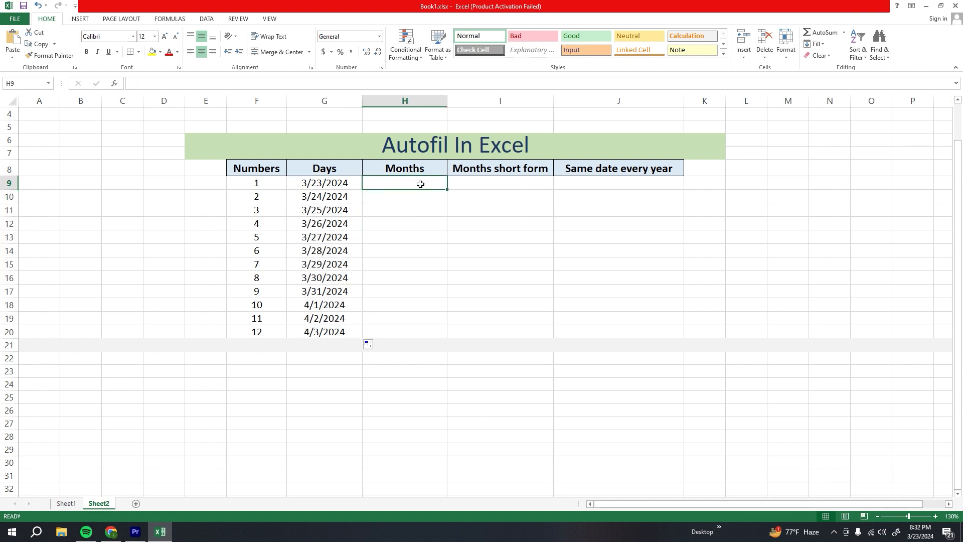
{"action": "type", "text": "Ja"}
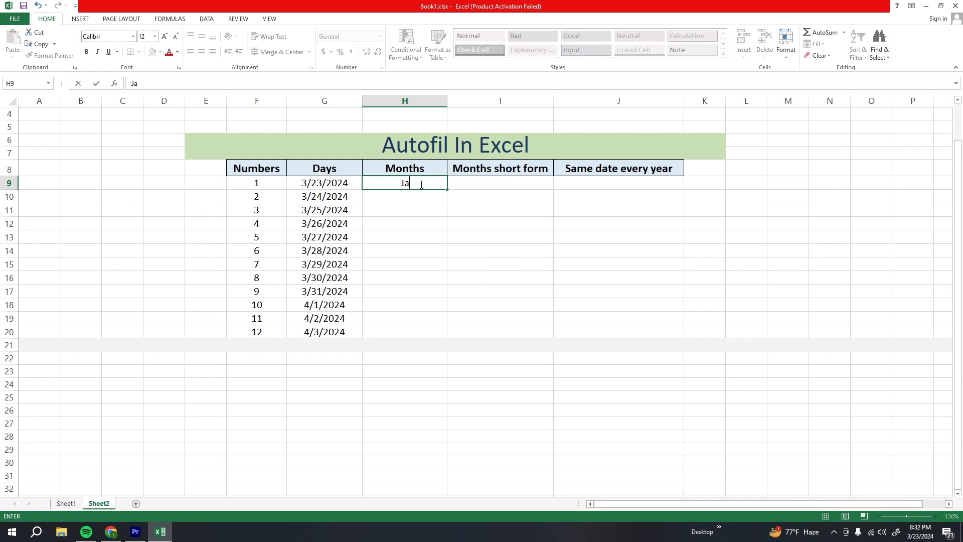
{"action": "type", "text": "nuary"}
{"action": "left_click_drag", "start_coordinate": [449, 190], "coordinate": [449, 333]}
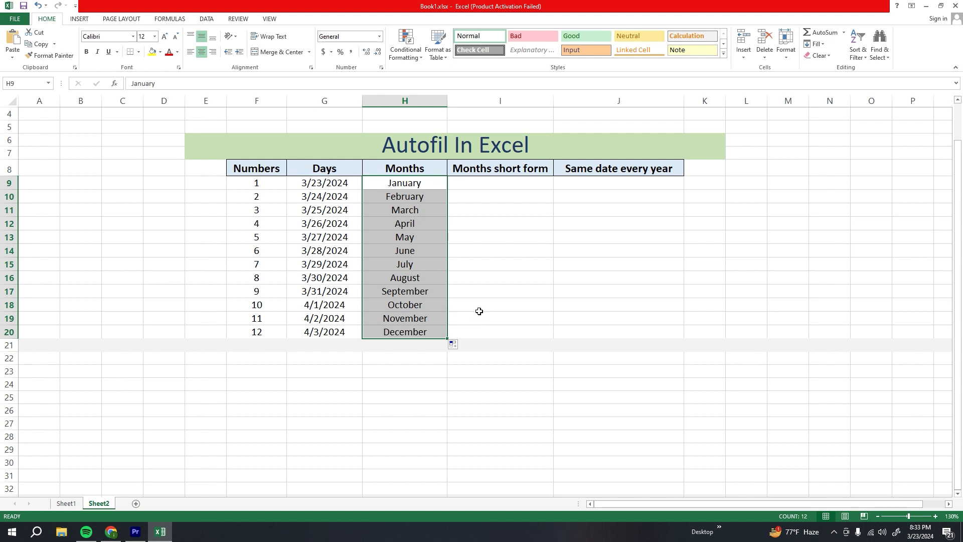
Step: Enter Jan in I9 and autofill the Months short form column down to row 20
{"action": "left_click", "coordinate": [502, 183]}
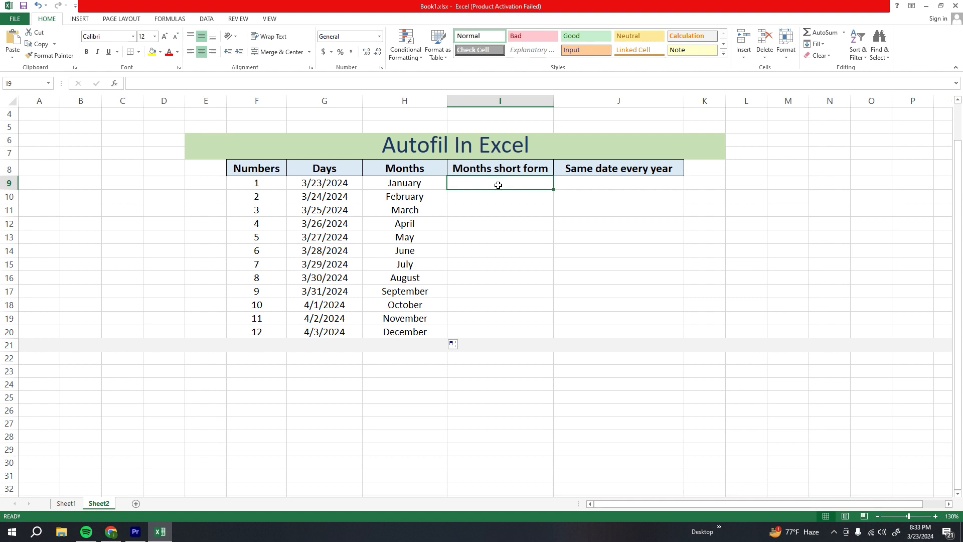
{"action": "type", "text": "Jan"}
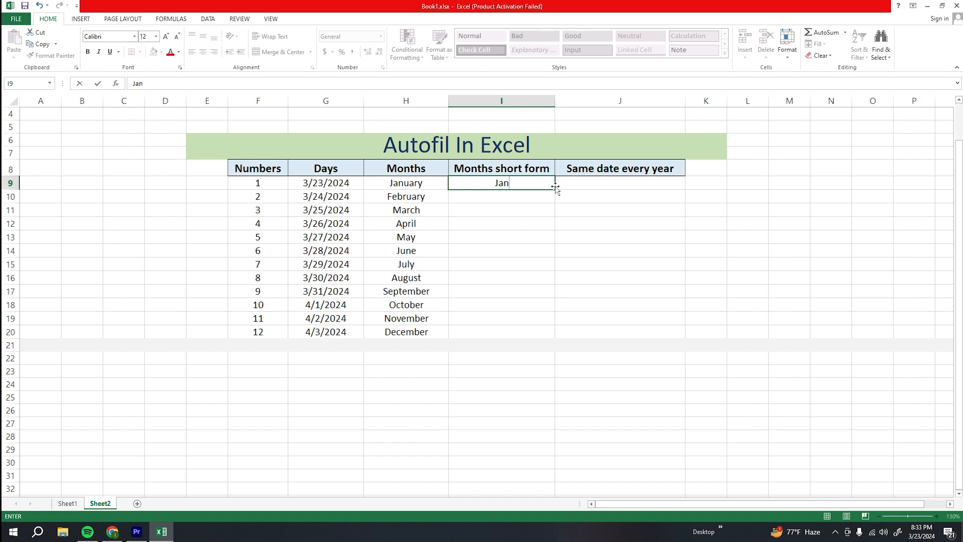
{"action": "left_click_drag", "start_coordinate": [555, 188], "coordinate": [557, 333]}
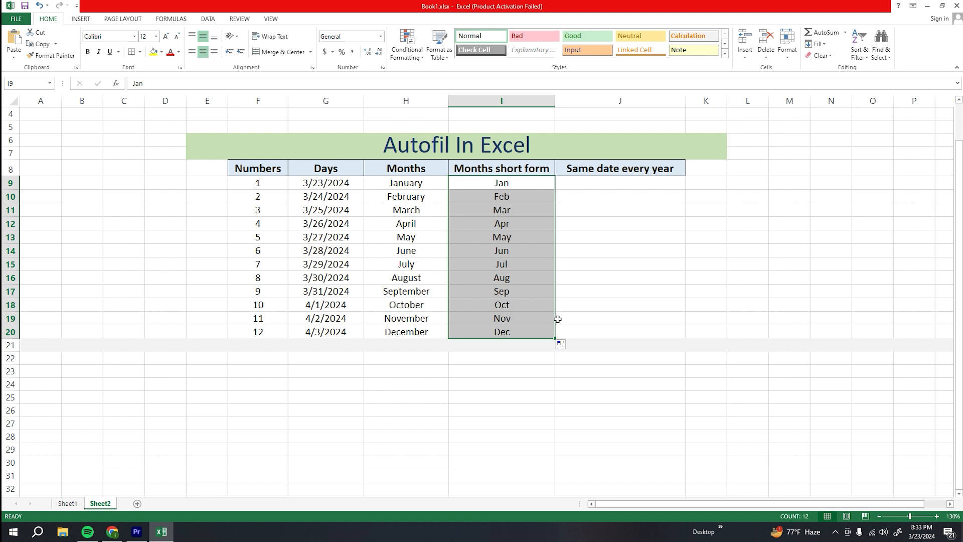
Step: Insert today's date in J9 and fill it down to row 20 by years
{"action": "left_click", "coordinate": [595, 185]}
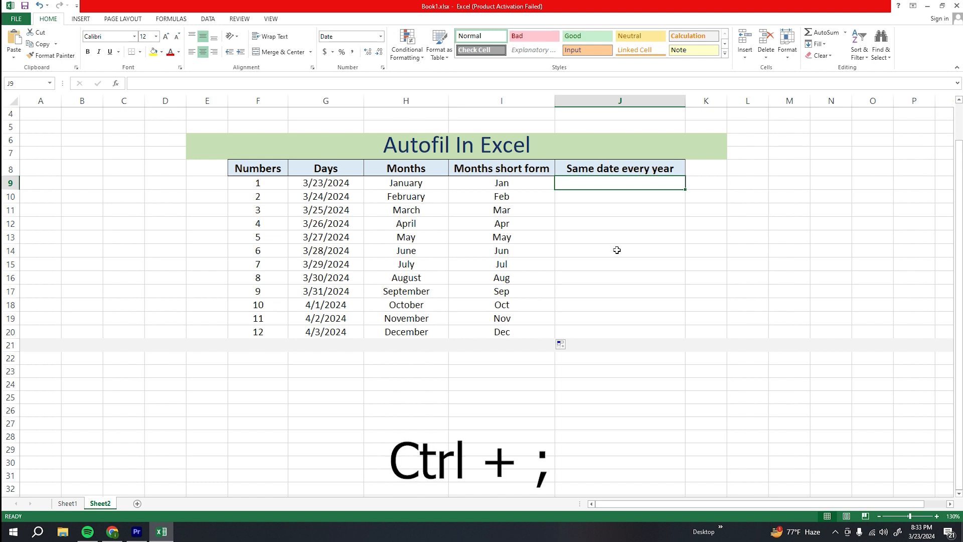
{"action": "key", "text": "ctrl+semicolon"}
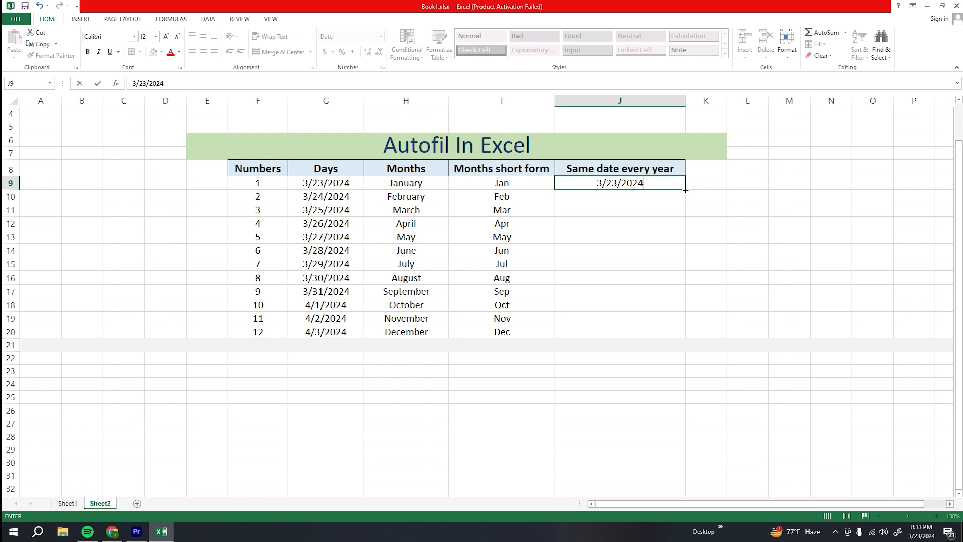
{"action": "left_click_drag", "start_coordinate": [686, 191], "coordinate": [685, 336]}
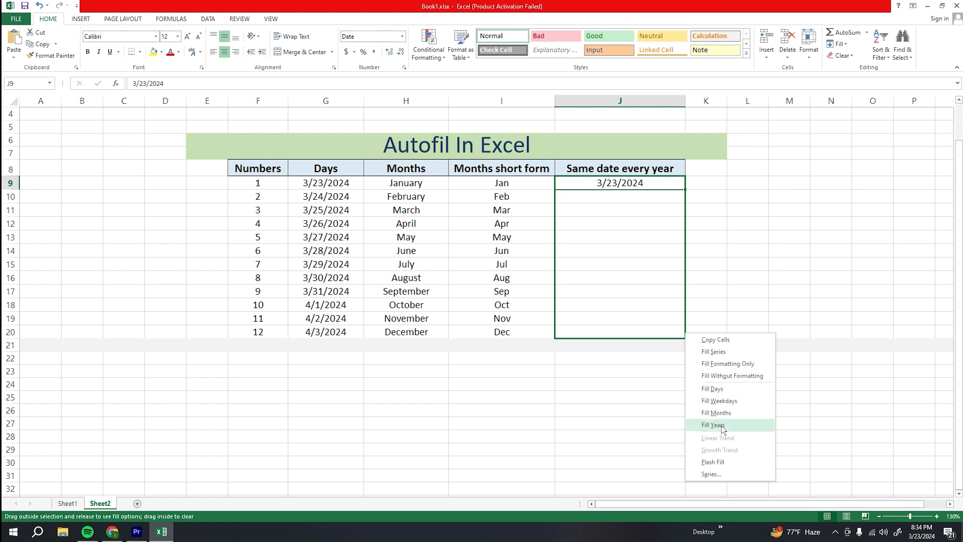
{"action": "left_click", "coordinate": [722, 425]}
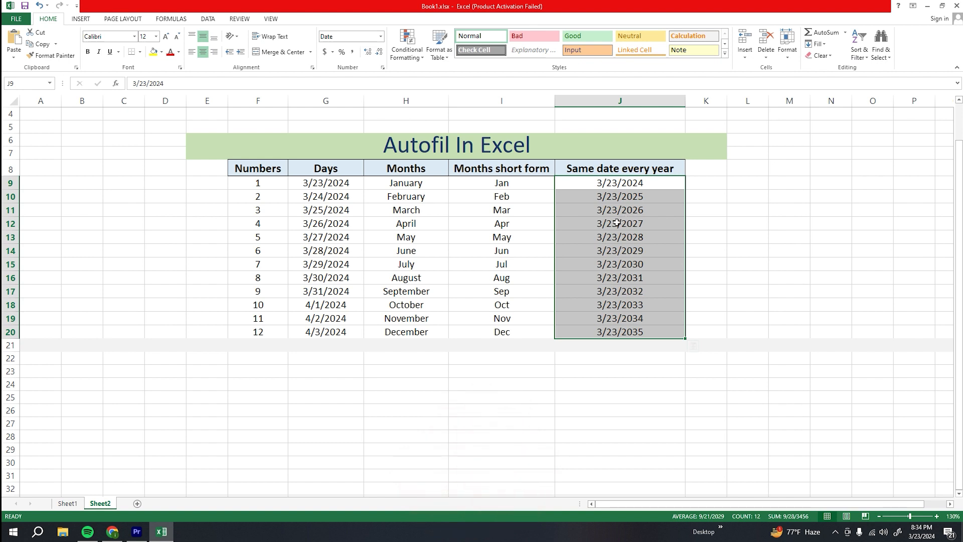
{"action": "left_click", "coordinate": [693, 347]}
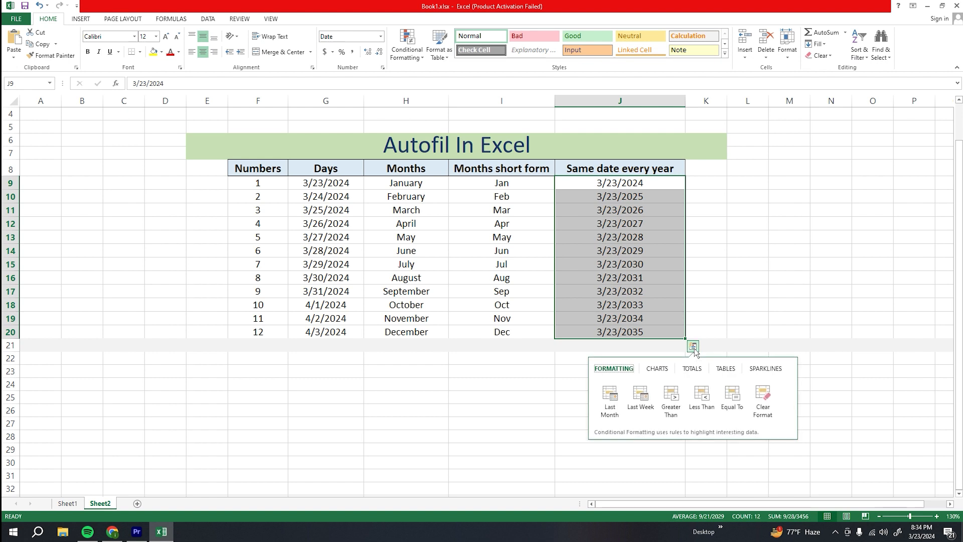
{"action": "left_click", "coordinate": [698, 314]}
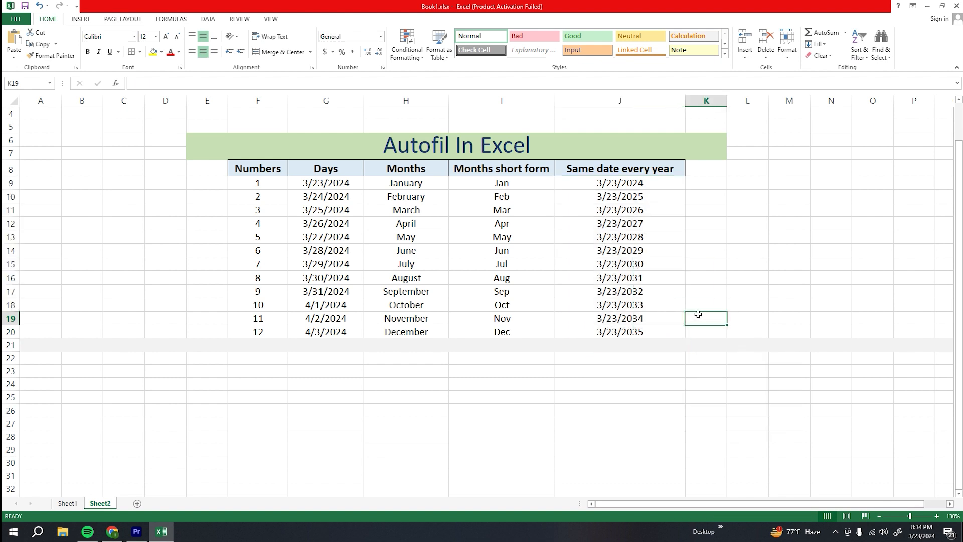